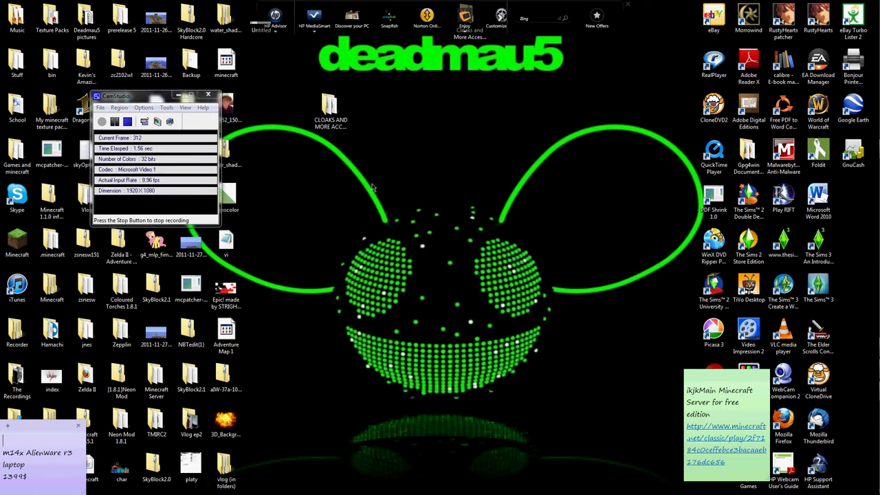
- Move the CLOAKS AND MORE ACCESSORIES folder into empty desktop space and close the HP dock
mouse_move(369, 153)
left_mouse_down()
mouse_move(322, 85)
mouse_move(352, 129)
left_mouse_up()
mouse_move(341, 122)
left_mouse_down()
mouse_move(323, 108)
mouse_move(288, 110)
left_mouse_up()
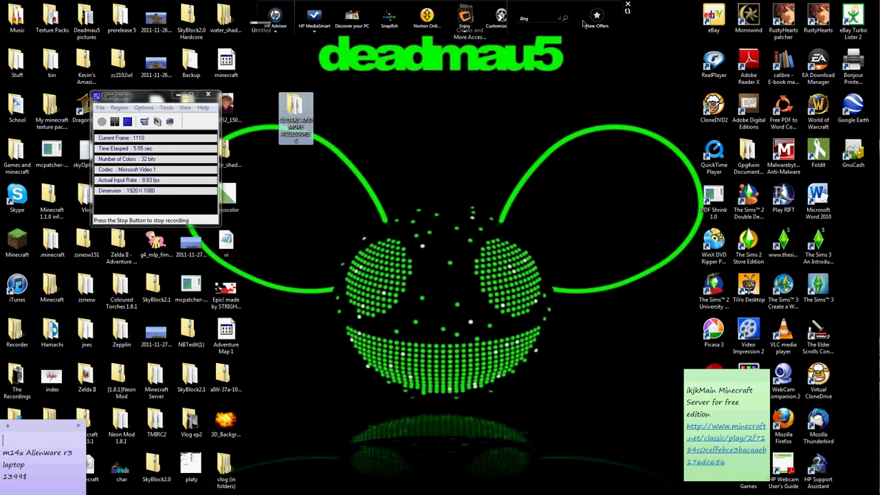
left_click(584, 46)
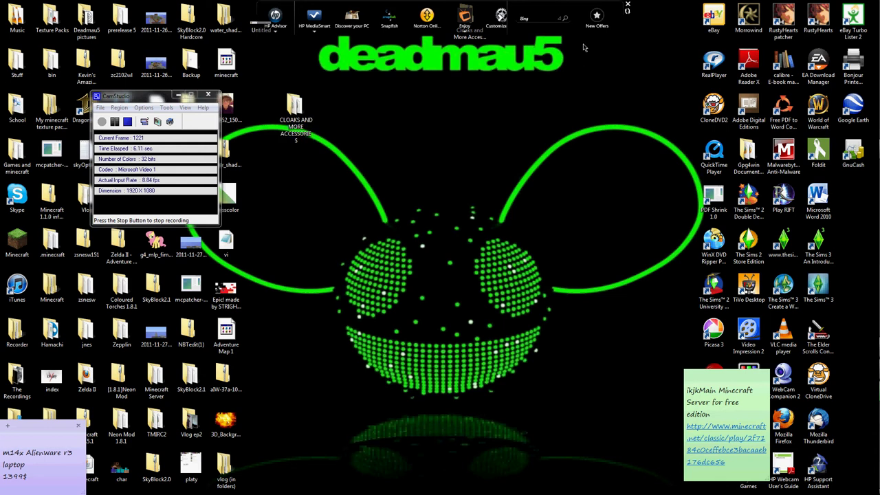
left_click(628, 4)
- Arrange the CLOAKS AND MORE ACCESSORIES folder and the Cloaks and More Accessories V 0.5 archive side by side on the desktop
left_click_drag(281, 80, 341, 165)
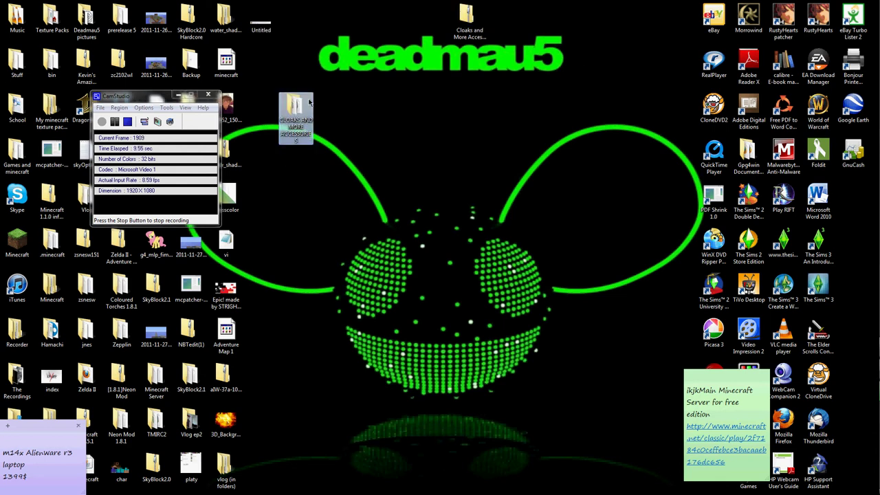
left_click_drag(309, 102, 518, 142)
left_click_drag(467, 123, 581, 275)
left_click_drag(505, 160, 448, 125)
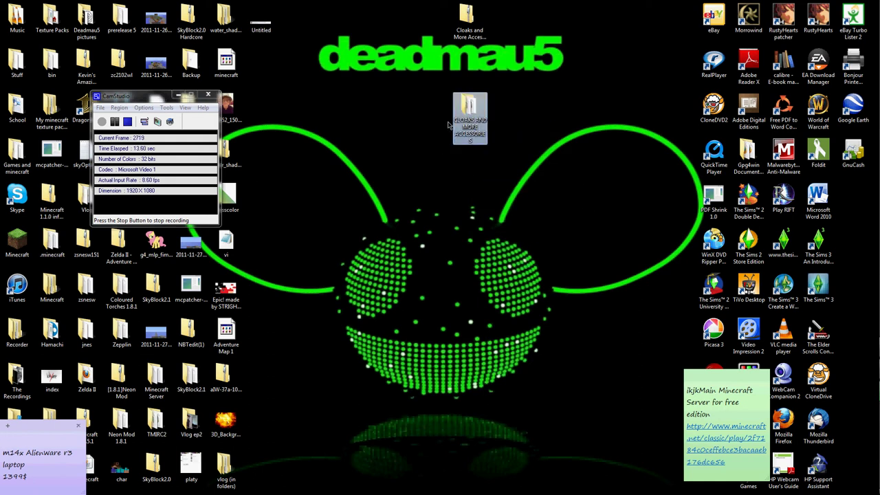
left_click_drag(447, 67, 529, 207)
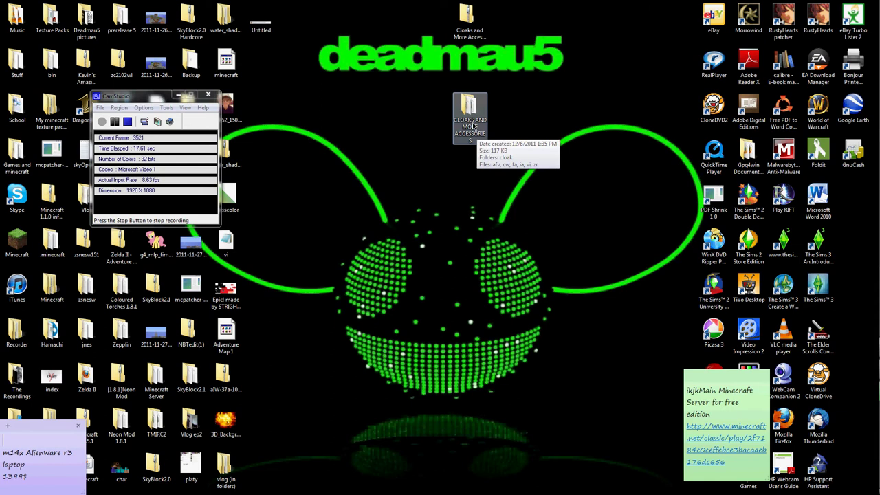
left_click(460, 26)
left_click_drag(460, 26, 421, 110)
left_click(427, 257)
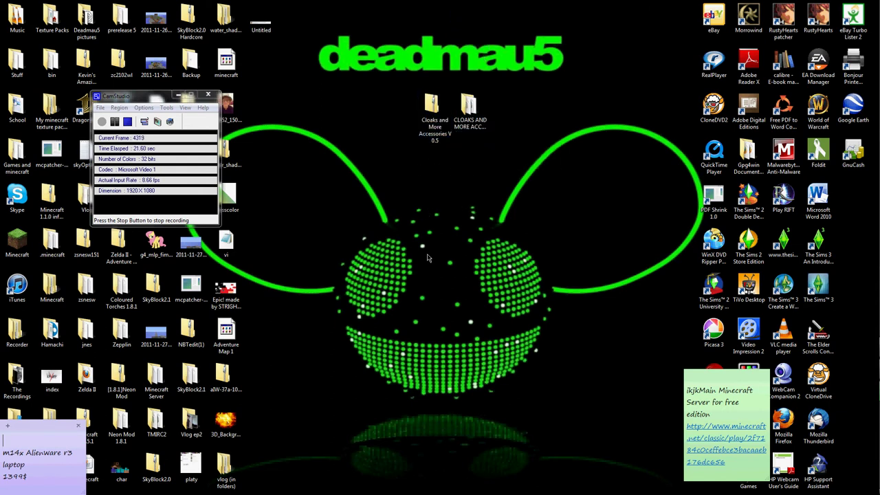
- Open the CLOAKS AND MORE ACCESSORIES folder and its cloak subfolder
double_click(467, 109)
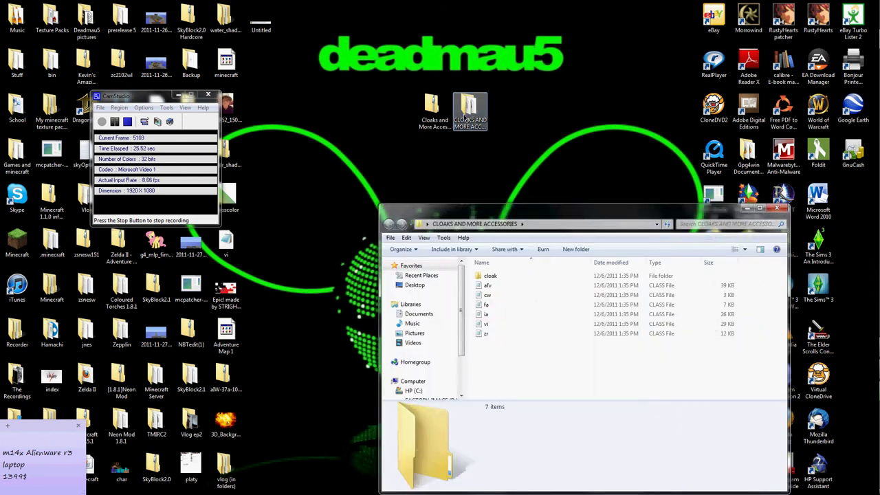
left_click_drag(511, 352, 494, 310)
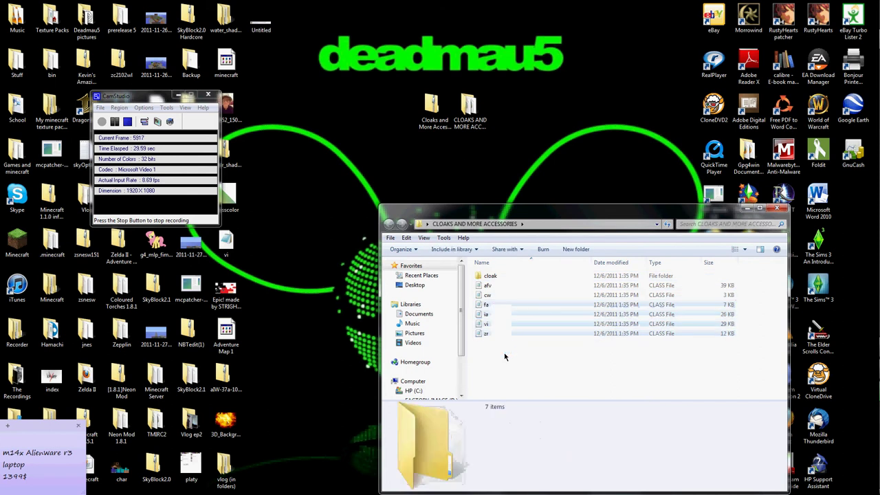
double_click(498, 275)
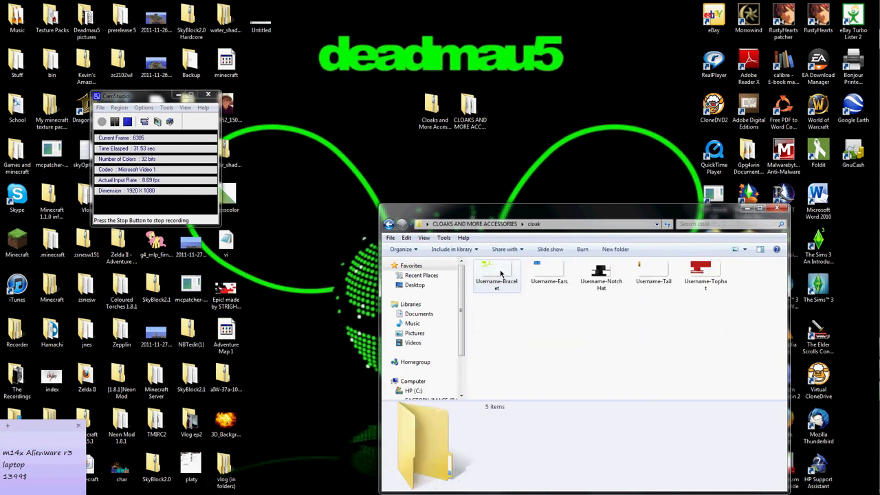
- Look through the accessory images in the cloak folder, from the top hat to the bracelet
left_click(717, 284)
left_click(641, 288)
left_click(592, 285)
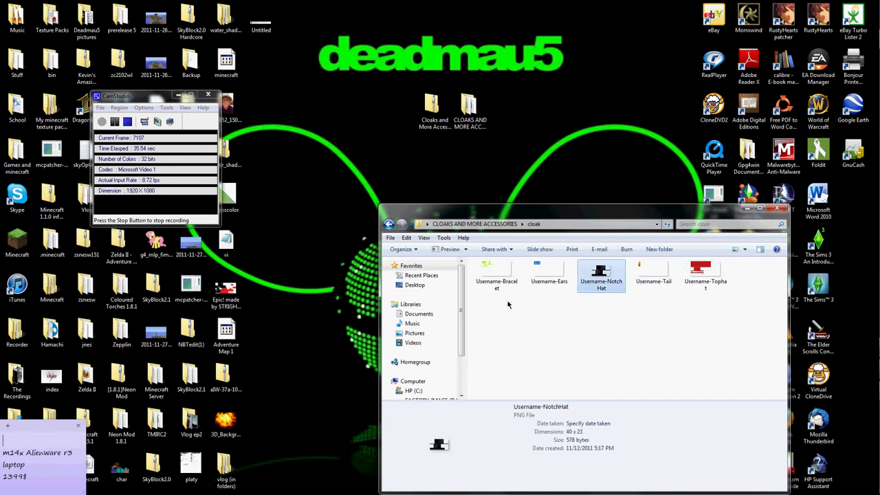
left_click(547, 280)
left_click(492, 277)
left_click(508, 298)
right_click(509, 284)
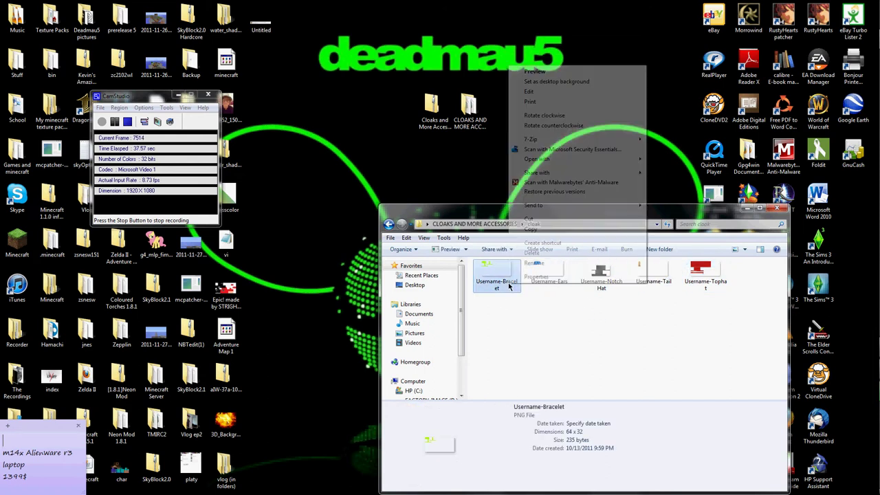
left_click(522, 263)
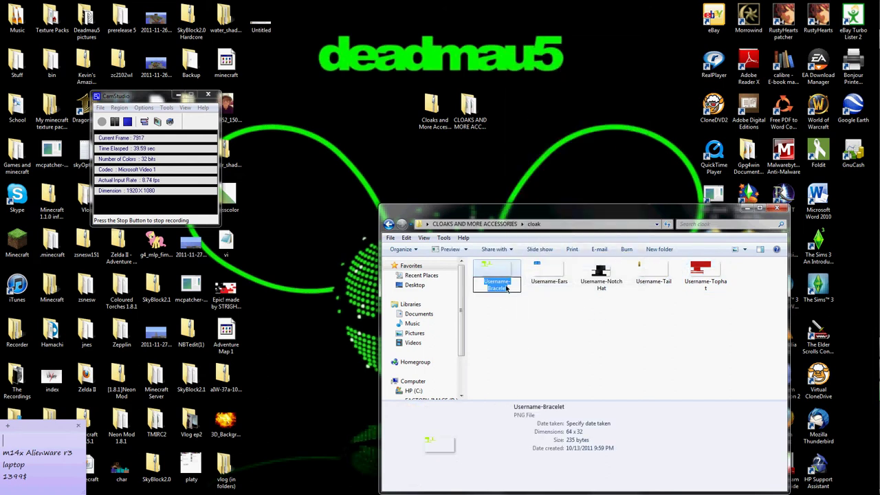
left_click(508, 282)
key("BackSpace")
key("BackSpace")
key("BackSpace")
key("BackSpace")
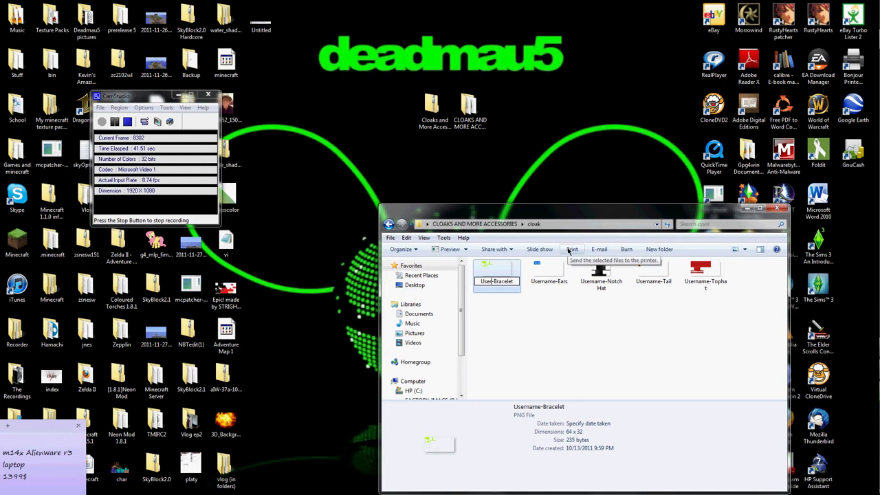
key("BackSpace")
key("BackSpace")
key("BackSpace")
key("BackSpace")
type("DarkAssassin")
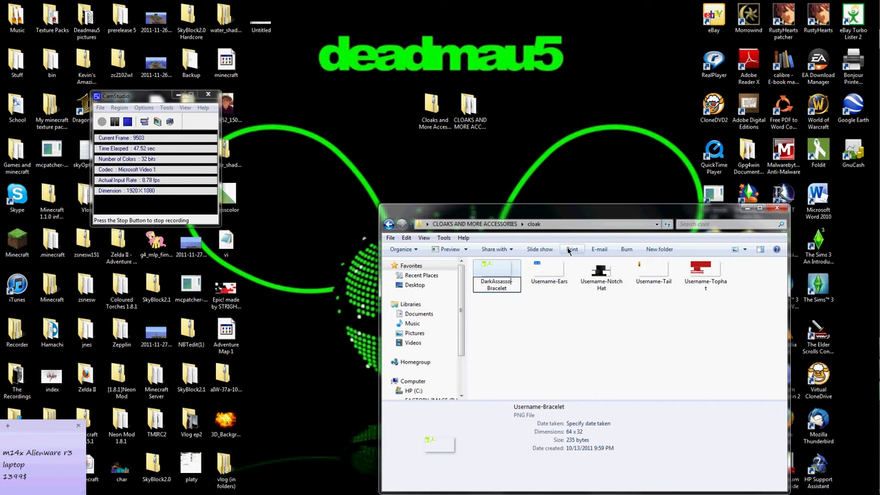
key("BackSpace")
type("on")
key("BackSpace")
key("BackSpace")
type("554")
key("Return")
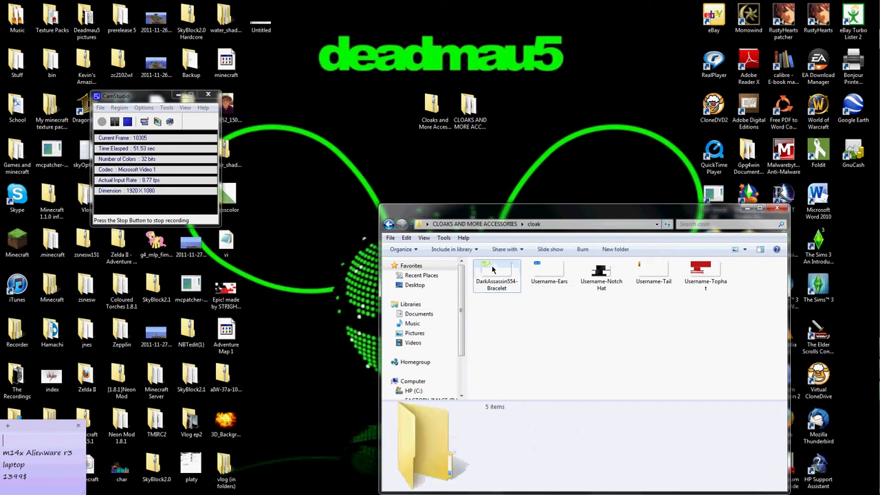
right_click(550, 265)
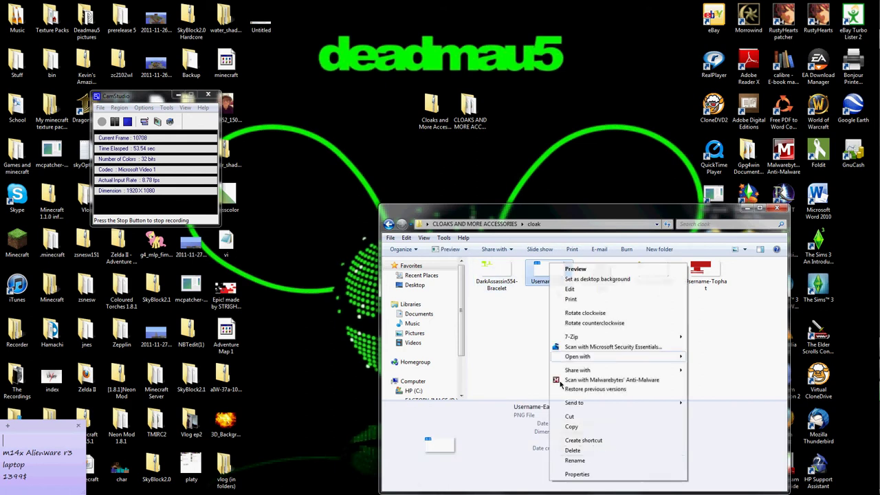
left_click(574, 460)
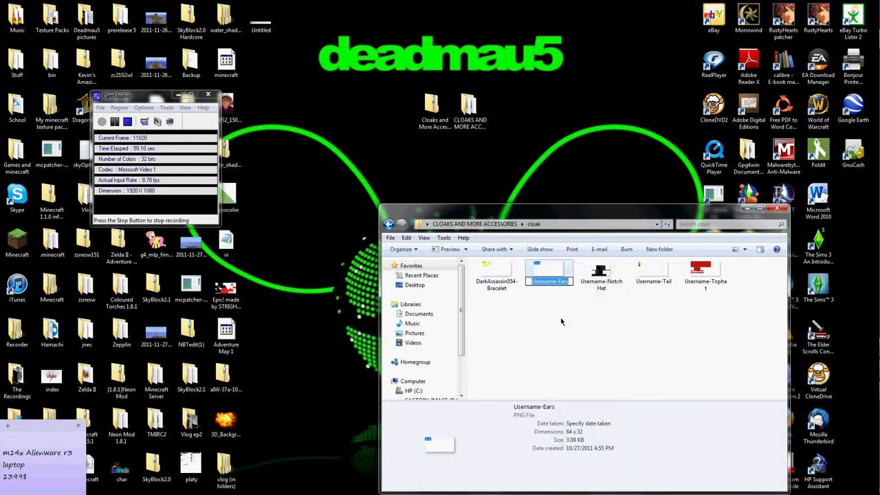
left_click(558, 281)
key("BackSpace")
key("BackSpace")
key("BackSpace")
key("BackSpace")
key("BackSpace")
key("BackSpace")
key("BackSpace")
key("BackSpace")
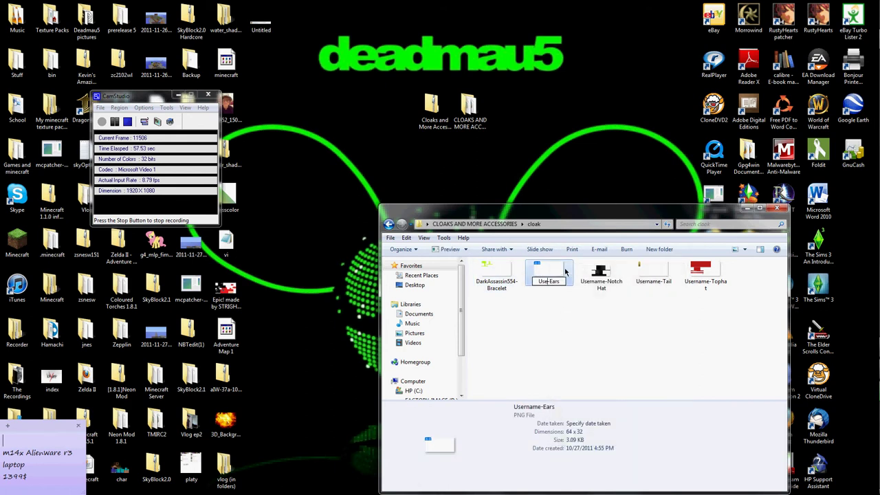
type("DarkAssassin554")
left_click(574, 296)
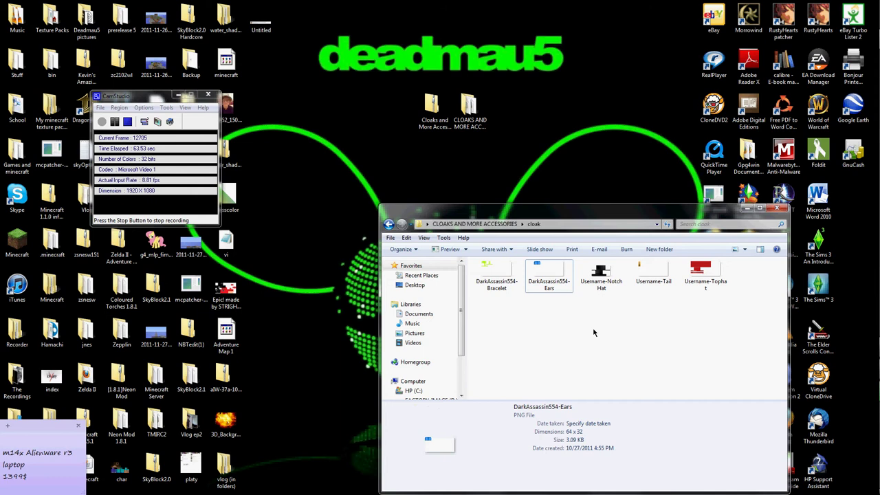
left_click_drag(482, 336, 739, 279)
left_click(699, 343)
left_click_drag(545, 316, 519, 337)
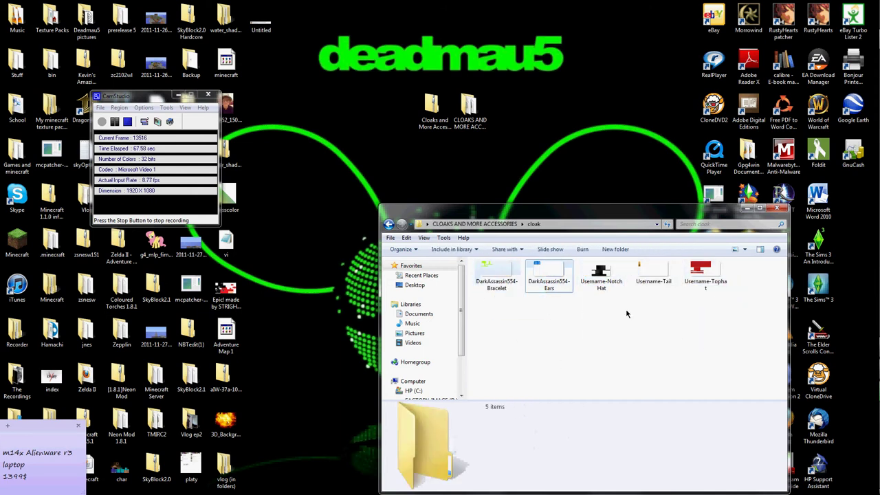
left_click(390, 224)
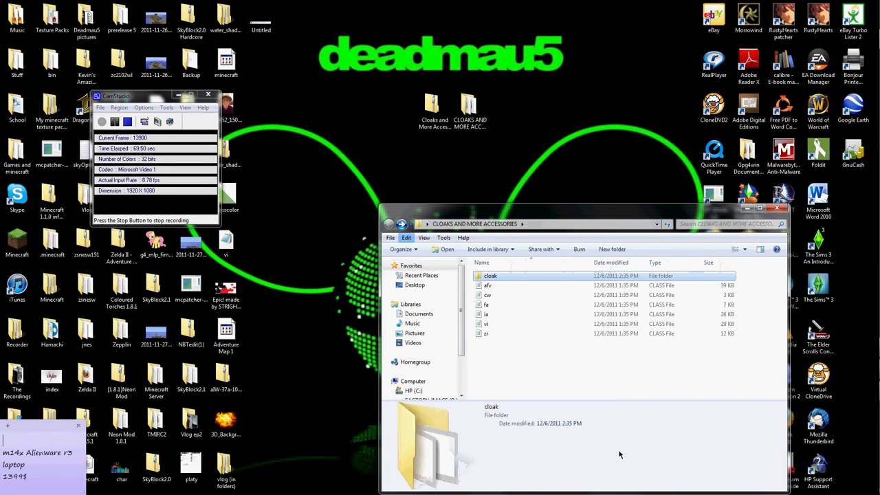
left_click_drag(481, 353, 525, 349)
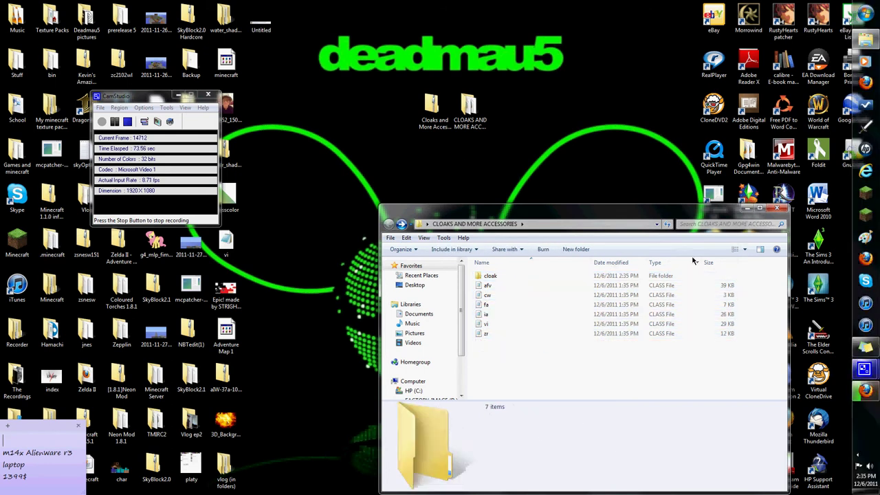
double_click(568, 276)
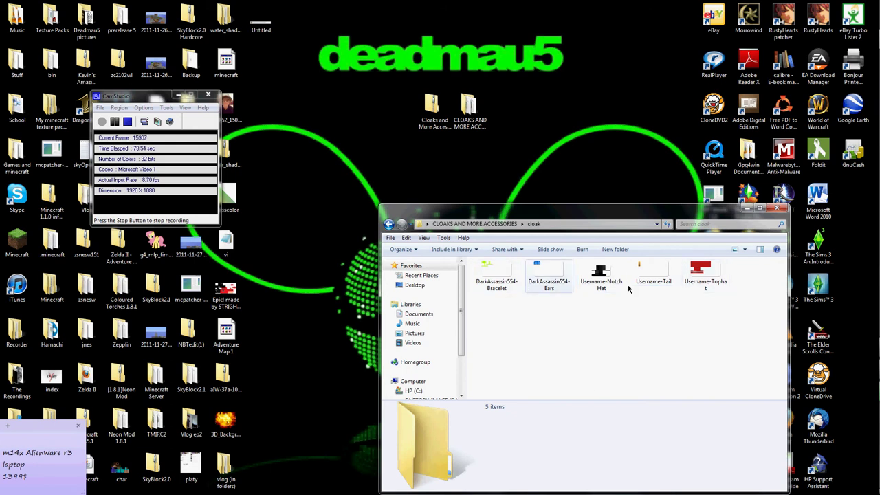
- Rename the Username-Tail image as DarkAssassin554-Tail
right_click(639, 263)
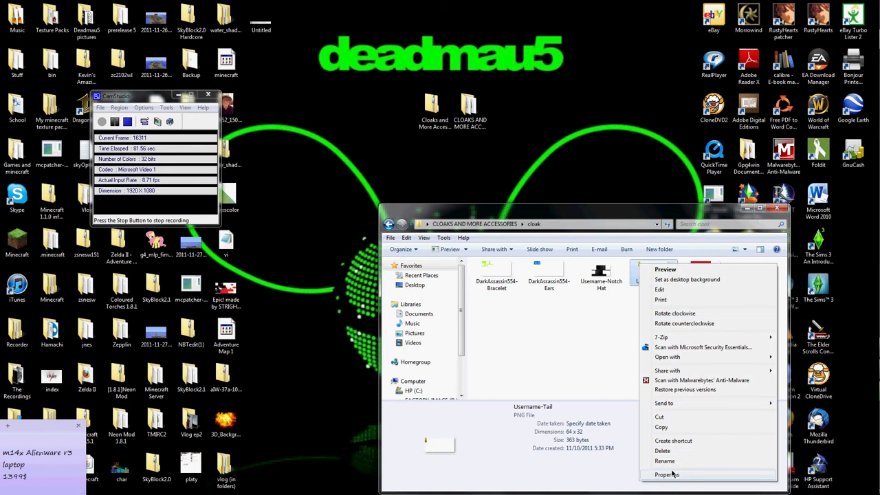
left_click(664, 460)
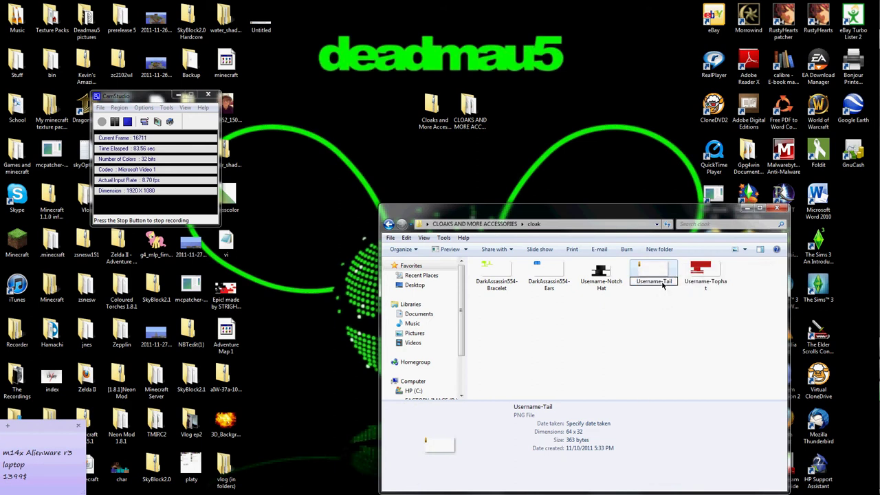
left_click_drag(663, 287, 628, 281)
type("DarkAssassin")
key("BackSpace")
key("BackSpace")
type("om")
key("BackSpace")
key("BackSpace")
type("in554")
left_click(713, 287)
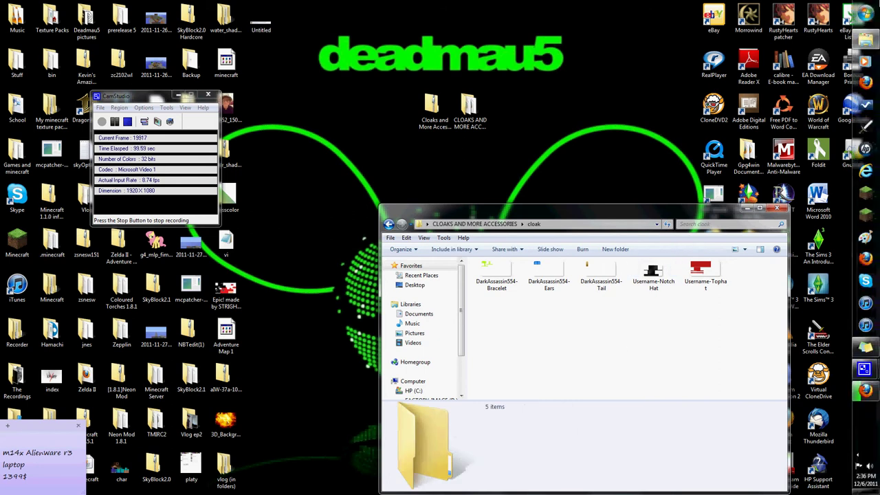
- Open the %appdata% location and go to the bin folder inside .minecraft
left_click(864, 15)
type("%appd")
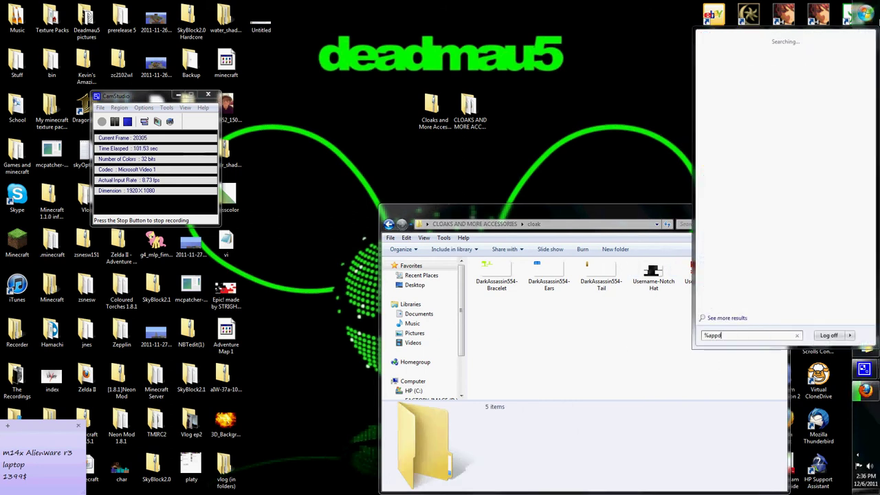
type("ata%")
key("Return")
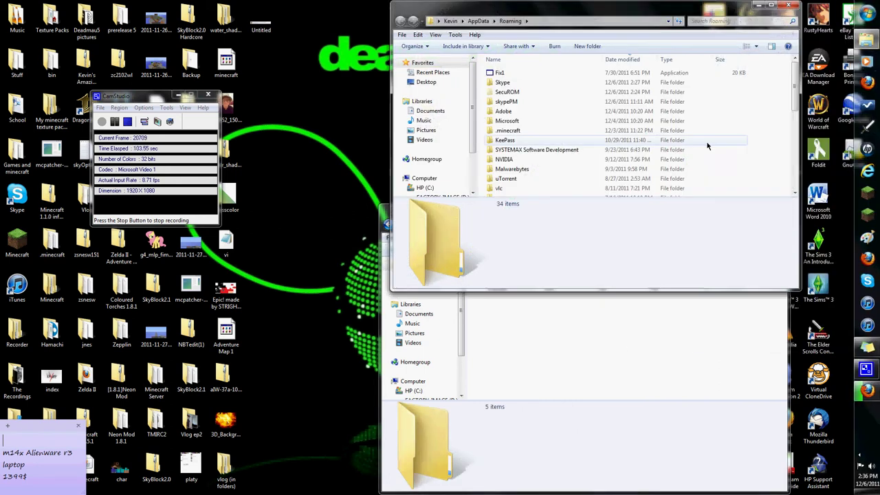
left_click(505, 130)
double_click(512, 132)
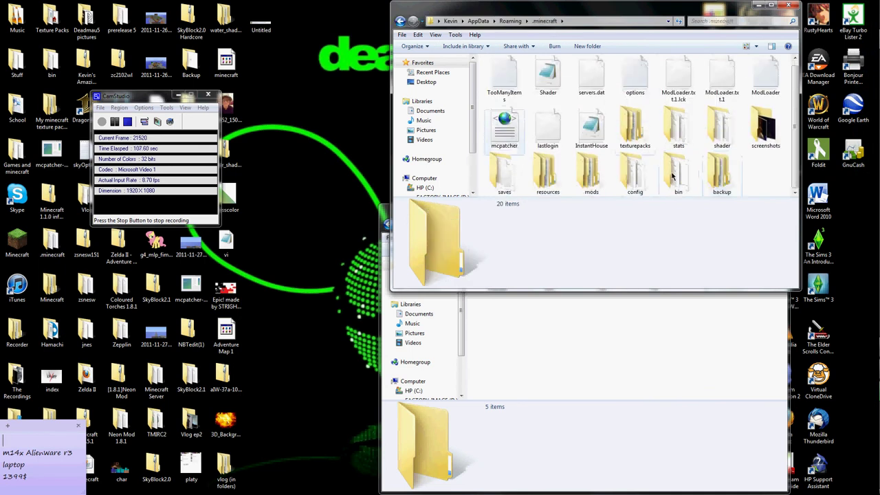
double_click(663, 160)
- Open the minecraft jar file as an archive in 7-Zip and close the bin folder window
left_click(505, 90)
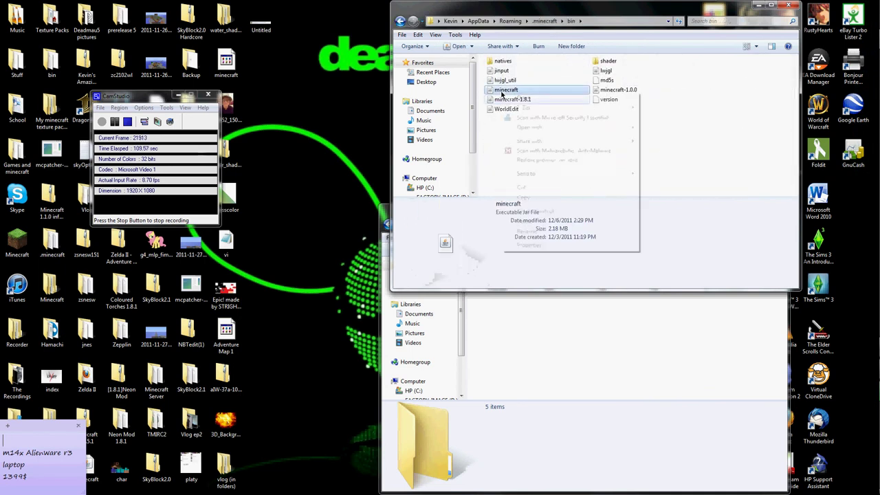
right_click(504, 92)
mouse_move(521, 107)
left_click(670, 109)
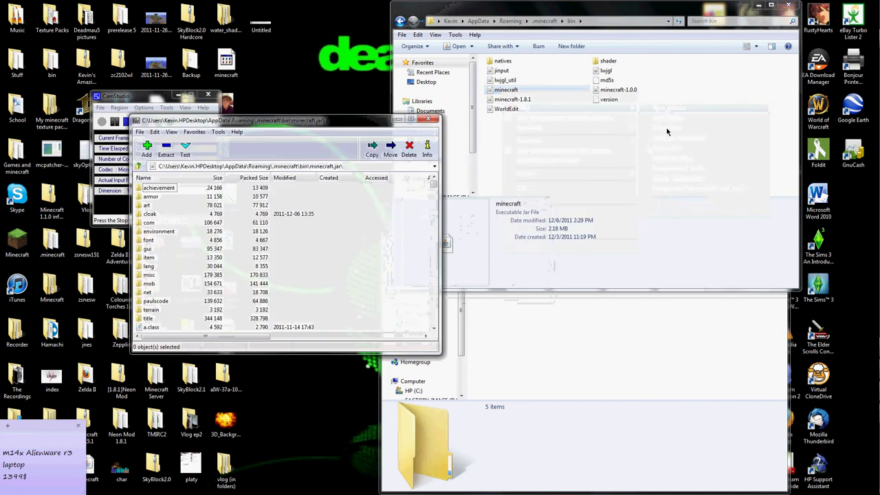
left_click(788, 6)
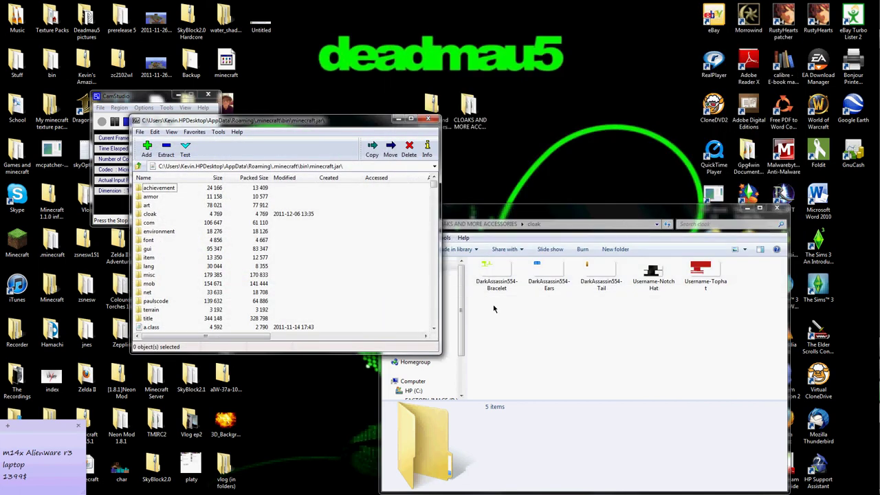
- Return to the CLOAKS AND MORE ACCESSORIES folder and copy its six class files into the open minecraft.jar archive
left_click_drag(473, 209, 644, 169)
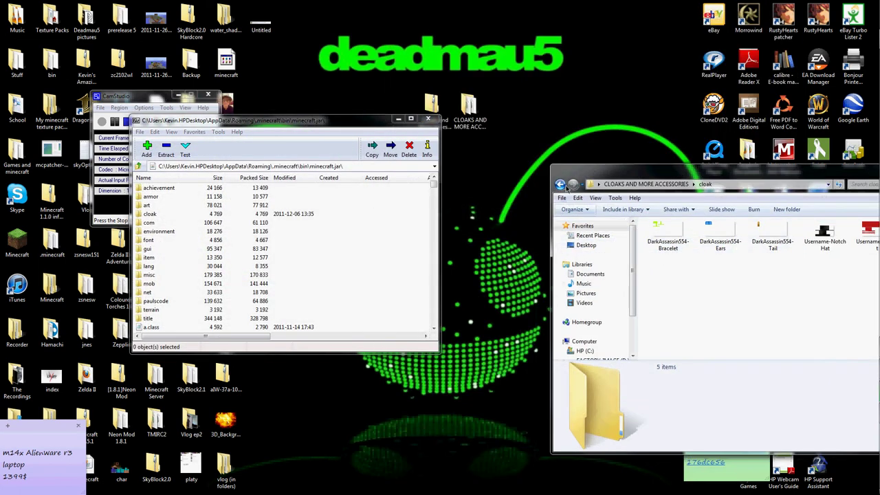
left_click(560, 185)
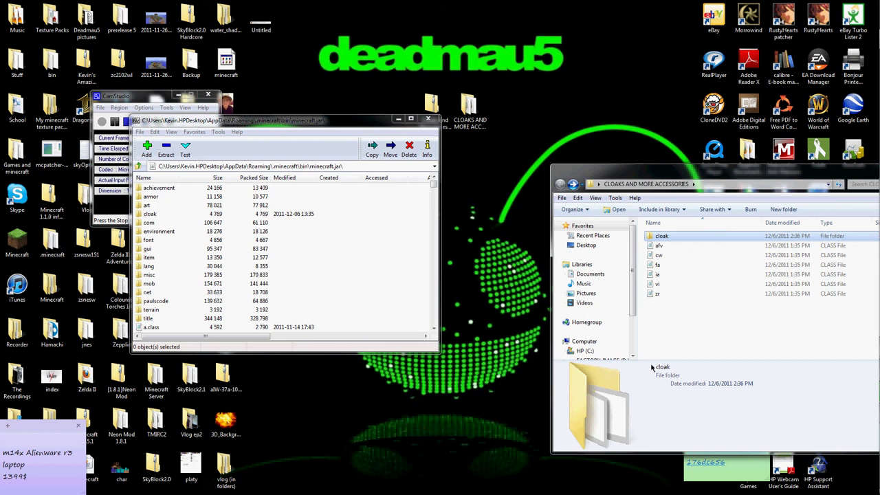
left_click_drag(642, 305, 296, 280)
left_click(422, 286)
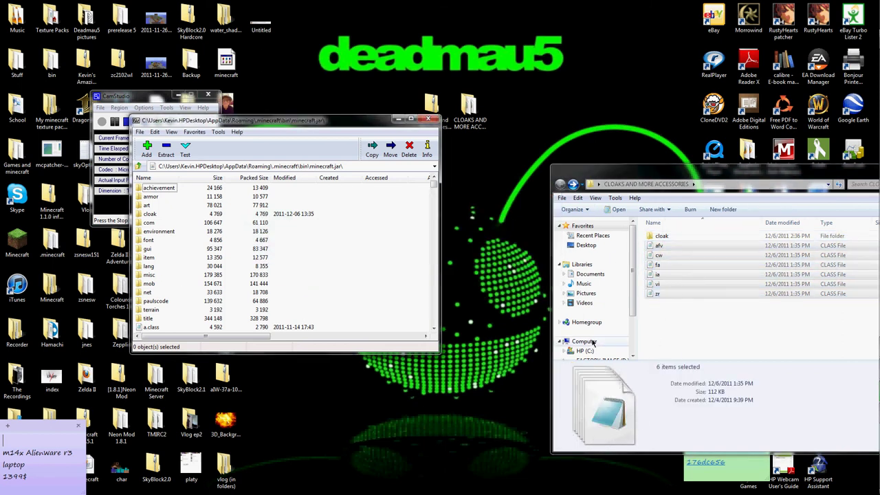
- Copy the cloak folder with the renamed accessory images into the root of the minecraft.jar archive
left_click(688, 318)
left_click(661, 236)
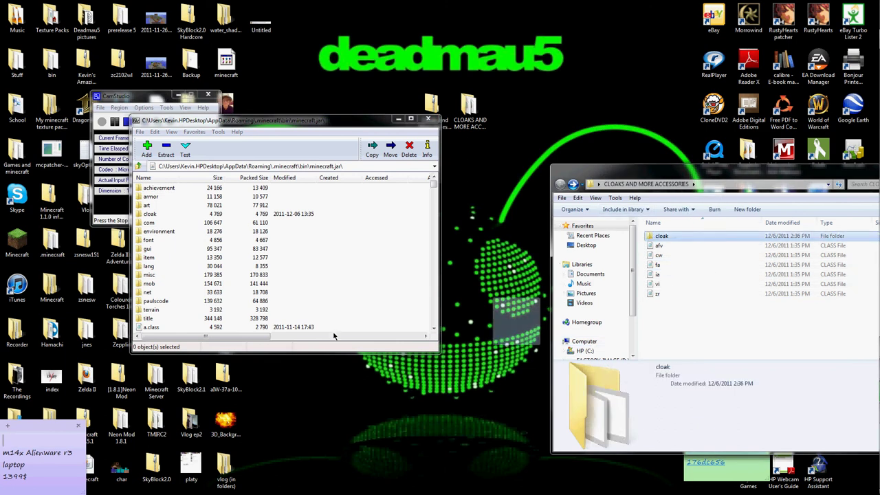
left_click_drag(259, 303, 259, 303)
key("Return")
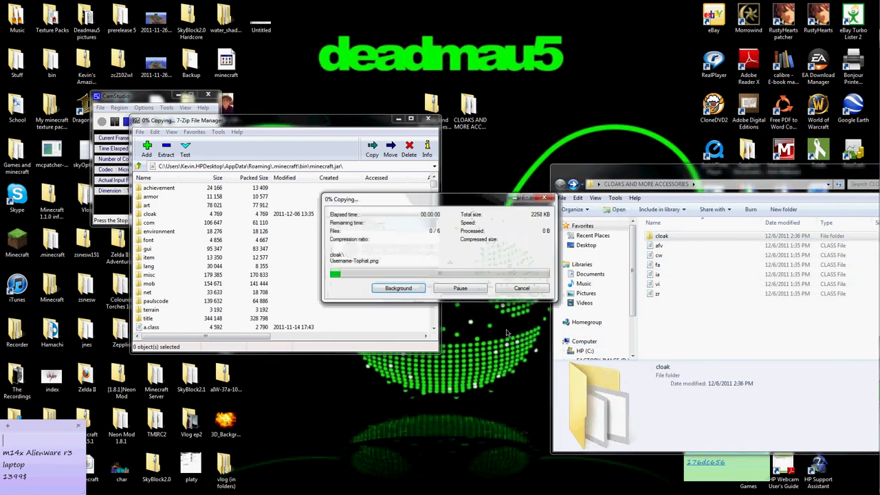
- Close the mod folder and the minecraft.jar archive windows
left_click_drag(777, 174, 377, 168)
left_click(547, 169)
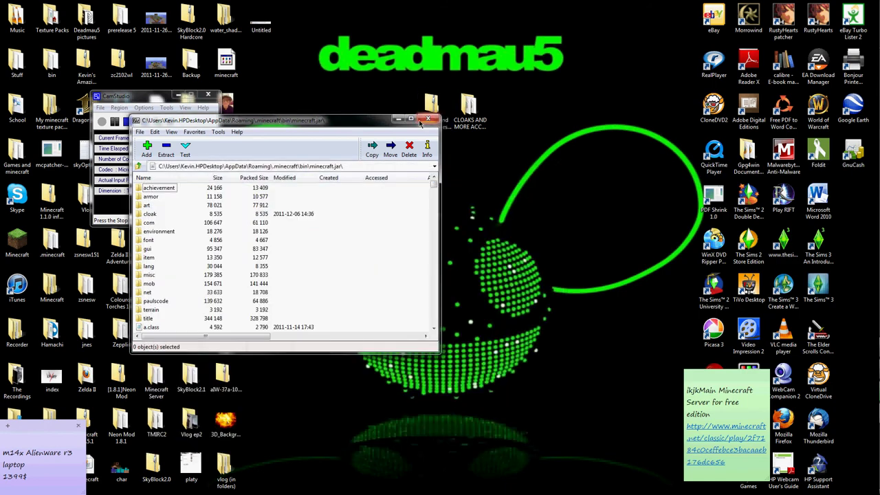
left_click(427, 119)
left_click_drag(152, 96, 470, 114)
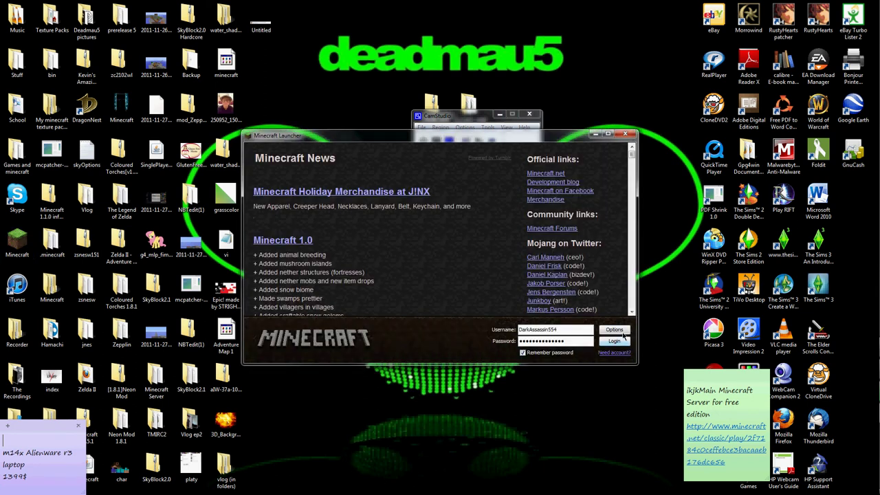
- Log in through the Minecraft launcher with the remembered account and load the first singleplayer world
left_click(622, 342)
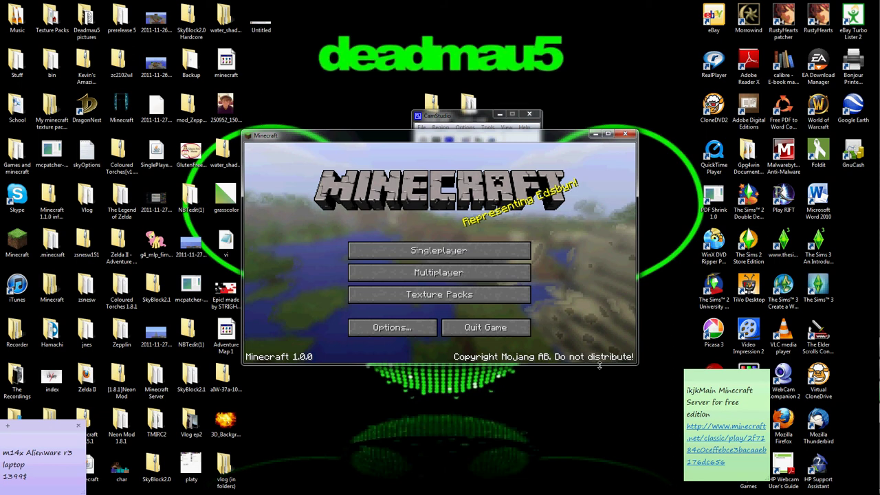
left_click(392, 250)
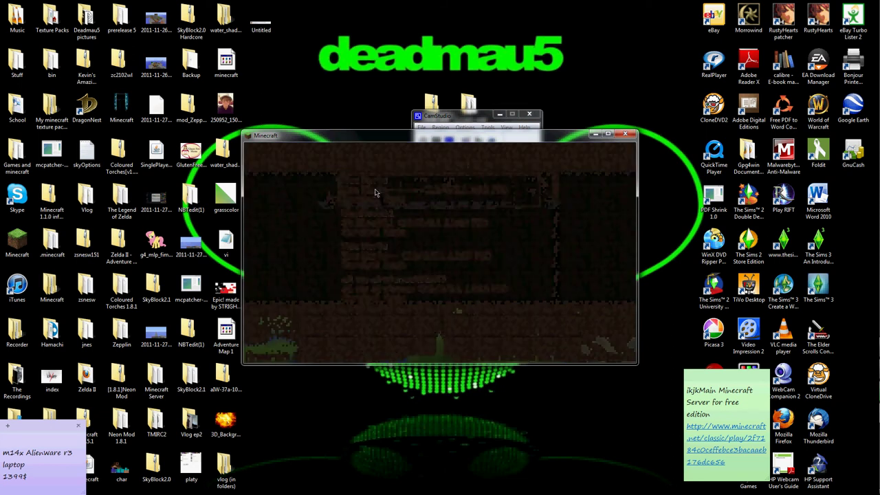
double_click(376, 193)
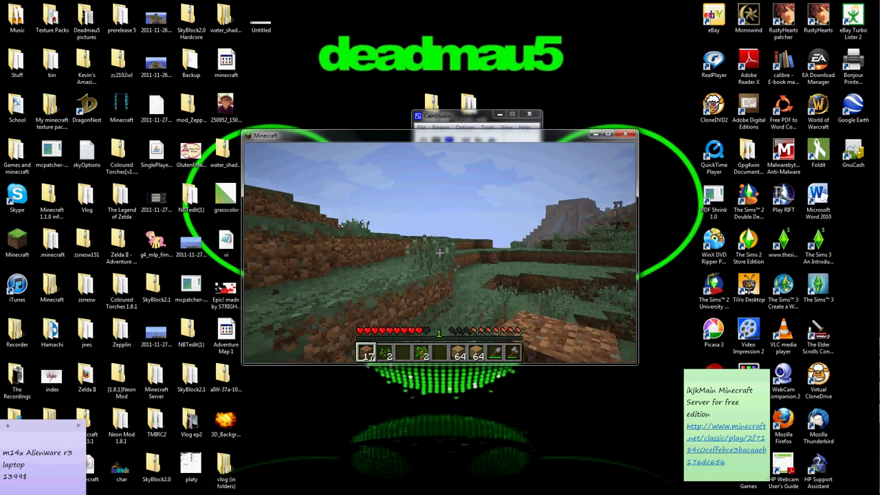
- Examine the character's accessories in third-person views with the empty fifth hotbar slot selected
key("F5")
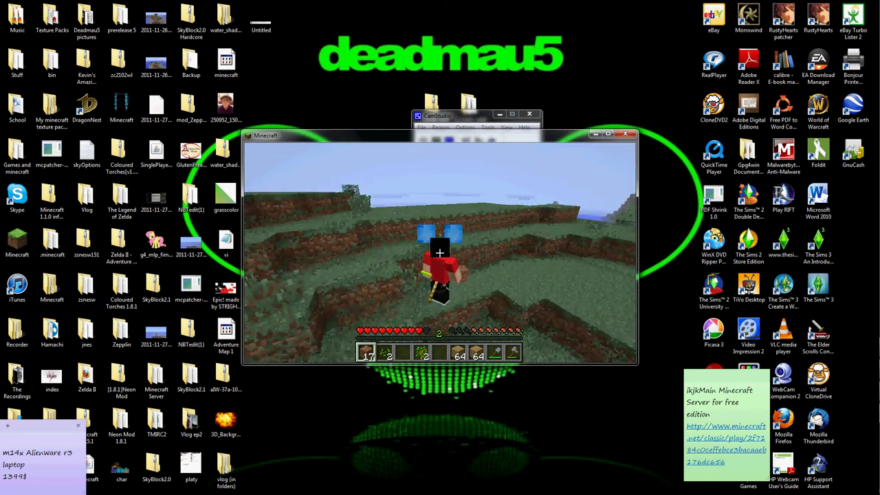
key("5")
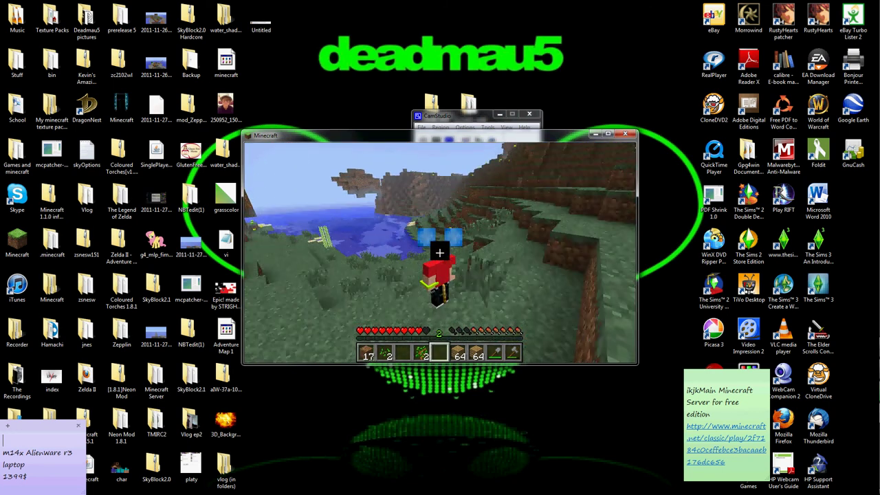
key("F5")
key("w")
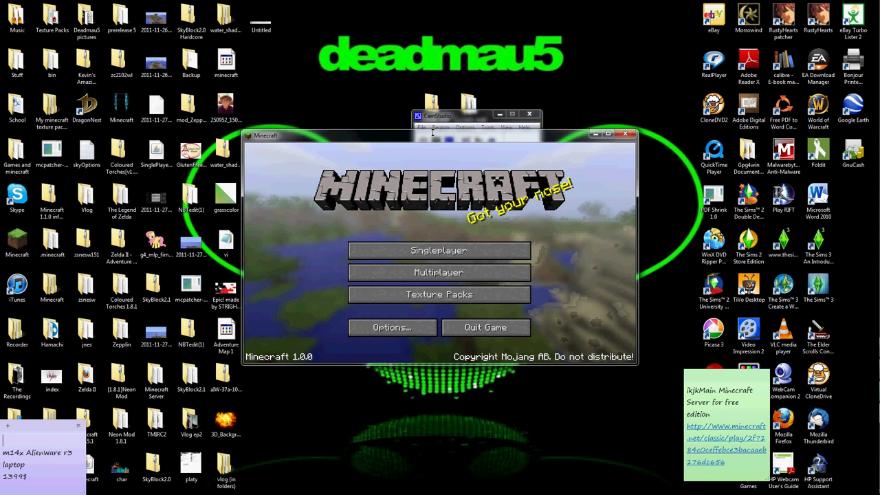
left_click_drag(432, 137, 421, 207)
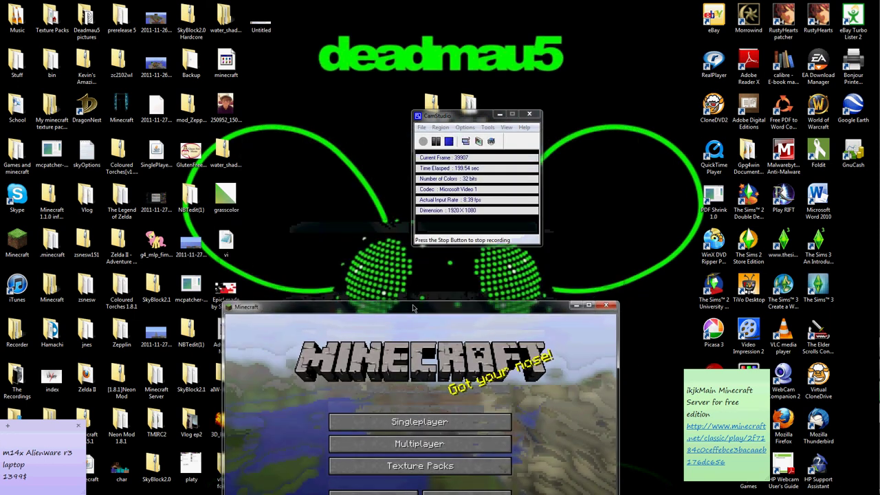